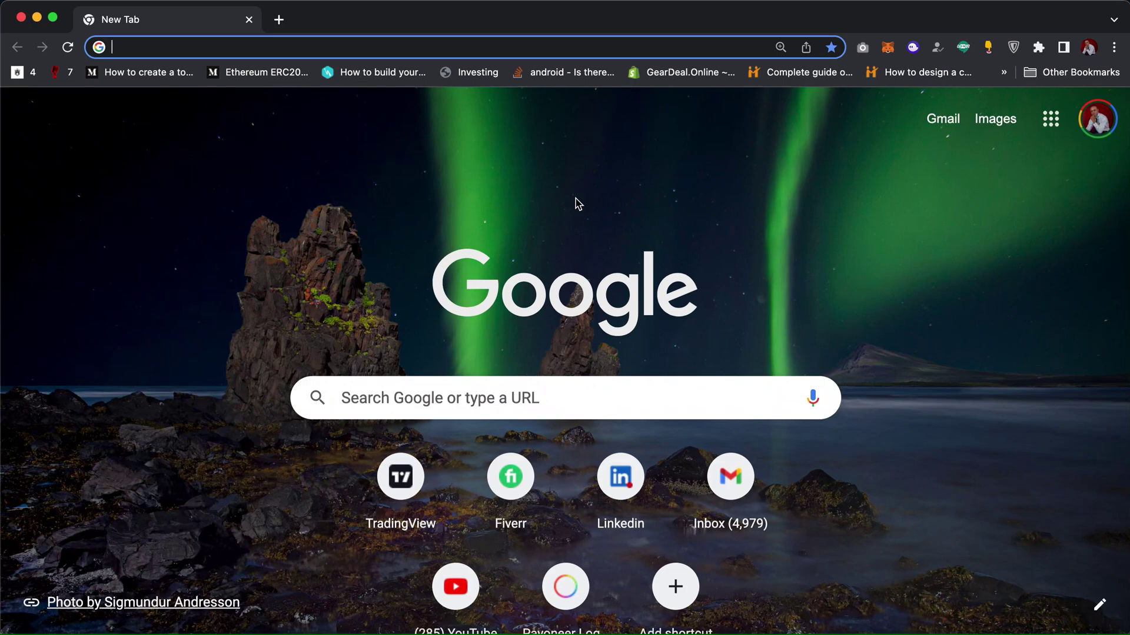
Step: Open temp-mail.org and select the four boat images in the first security-check set
{"action": "type", "text": "temp-mail.org/en/"}
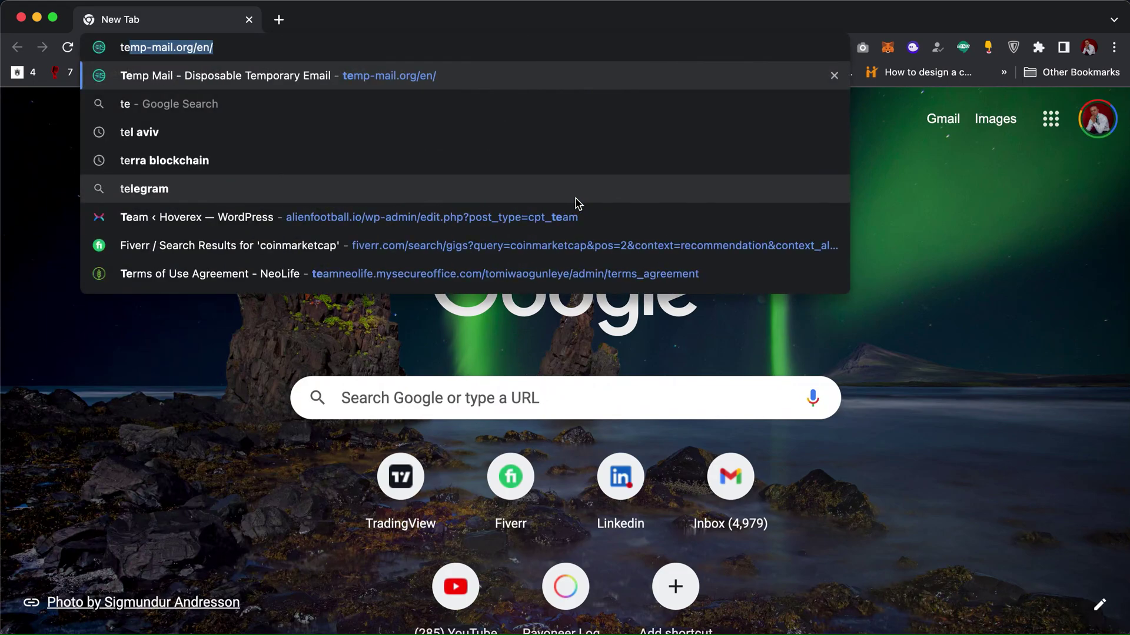
{"action": "key", "text": "Return"}
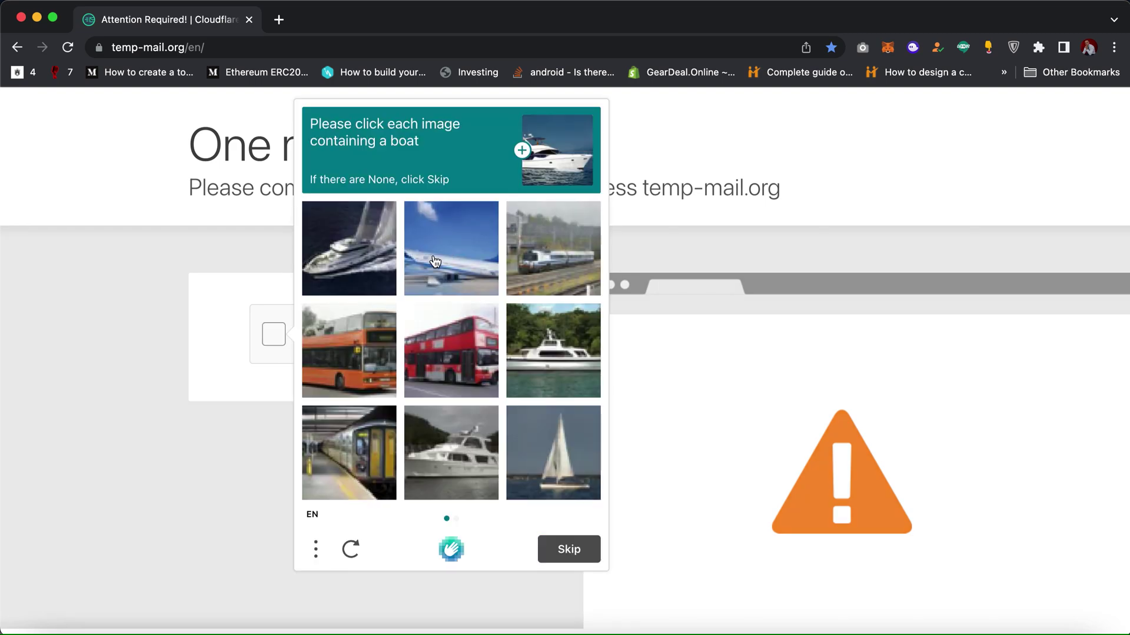
{"action": "left_click", "coordinate": [380, 274]}
{"action": "left_click", "coordinate": [537, 349]}
{"action": "left_click", "coordinate": [465, 464]}
{"action": "left_click", "coordinate": [562, 465]}
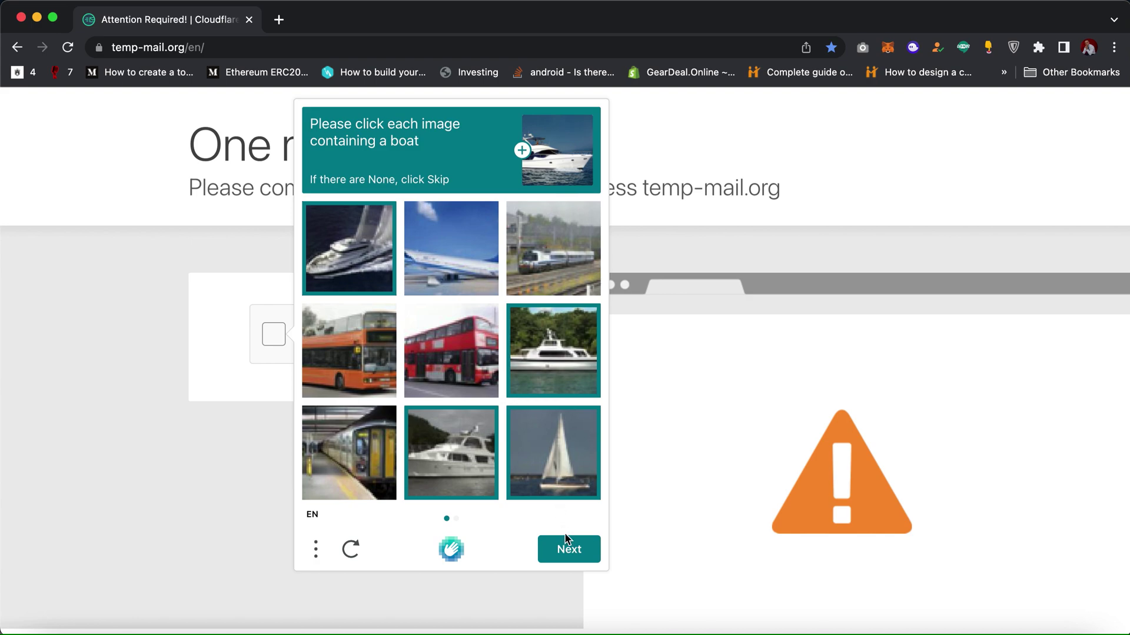
Step: Select all boat images in the second set and submit the security check
{"action": "left_click", "coordinate": [566, 539]}
{"action": "left_click", "coordinate": [383, 454]}
{"action": "left_click", "coordinate": [461, 460]}
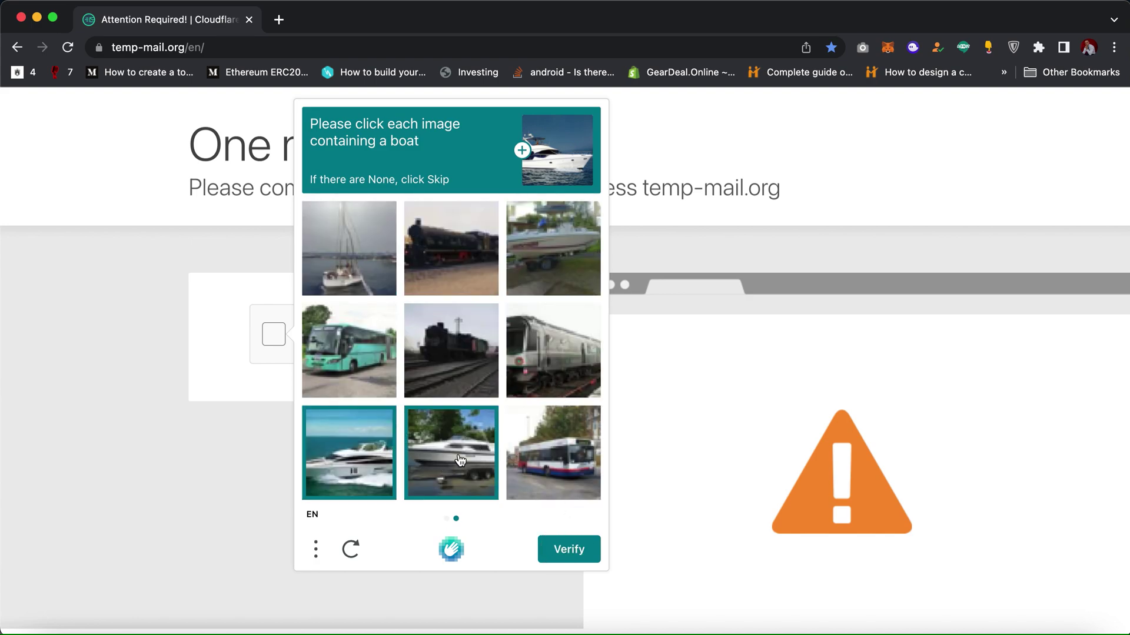
{"action": "left_click", "coordinate": [553, 291]}
{"action": "left_click", "coordinate": [371, 282]}
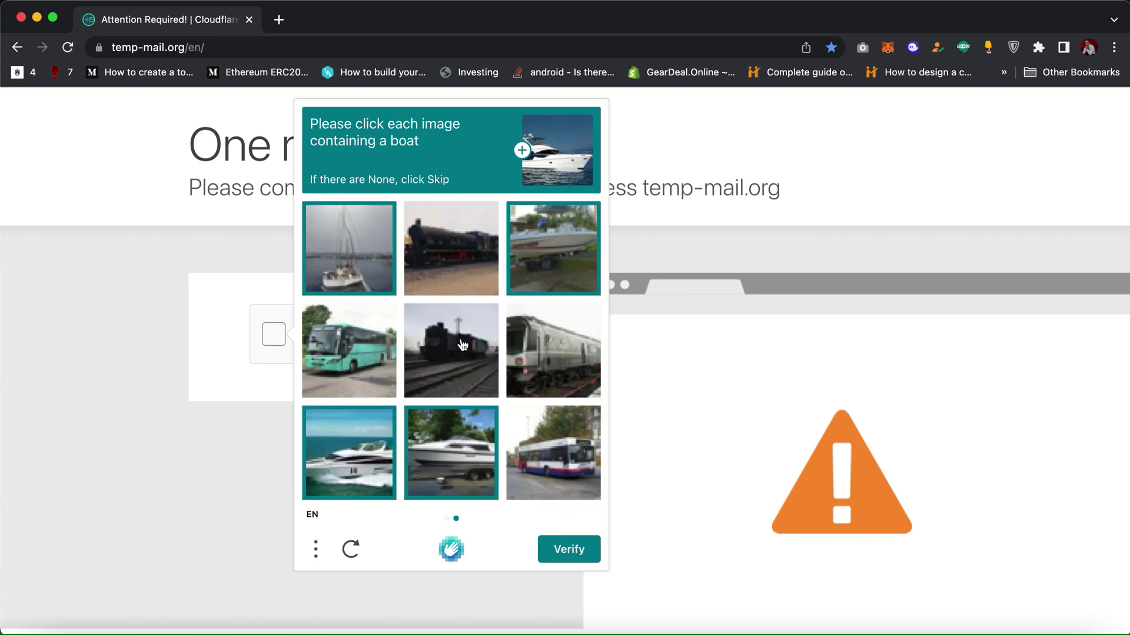
{"action": "left_click", "coordinate": [563, 556]}
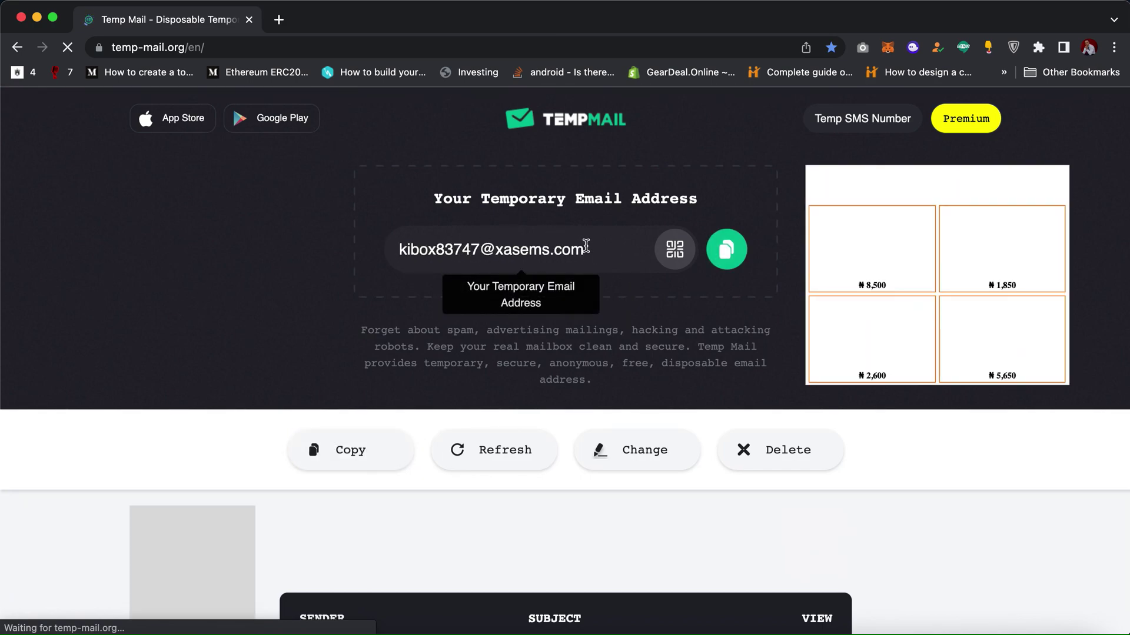
Step: Copy the temporary email address to the clipboard
{"action": "left_click", "coordinate": [726, 253]}
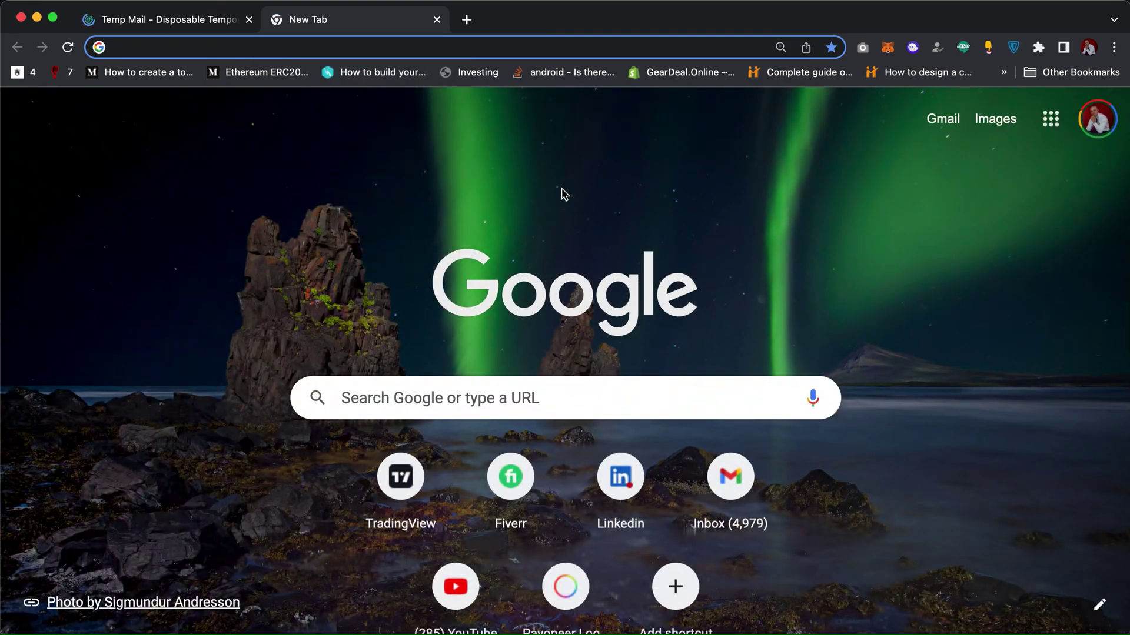
Step: Go to aliexpress.com and bring up the Account menu to join
{"action": "type", "text": "aliexp"}
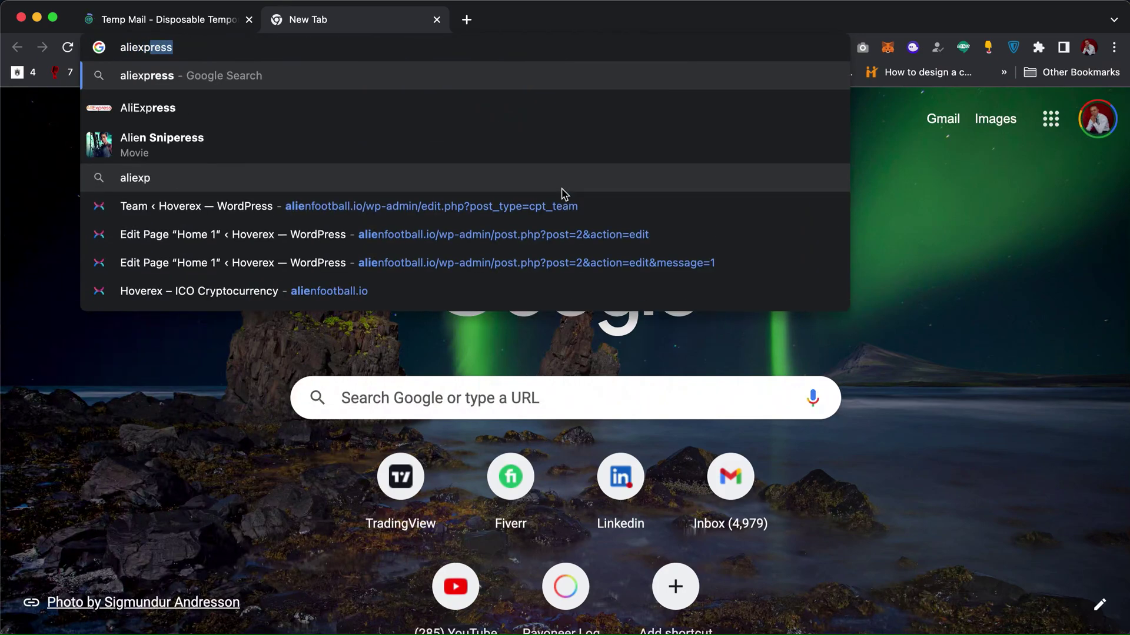
{"action": "type", "text": "ress.com"}
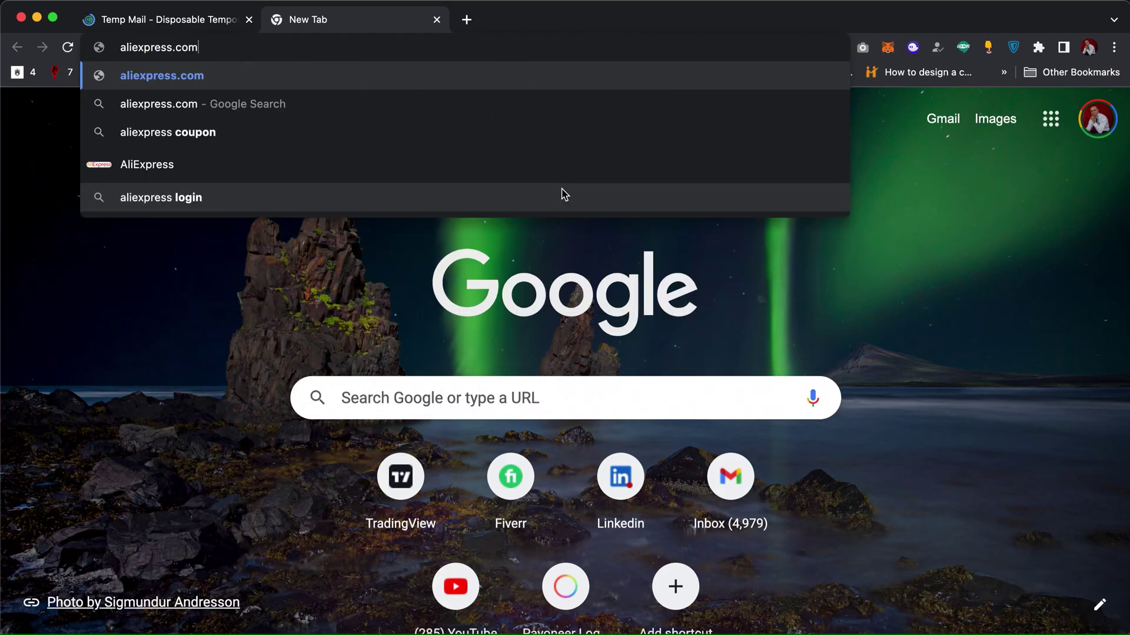
{"action": "key", "text": "Return"}
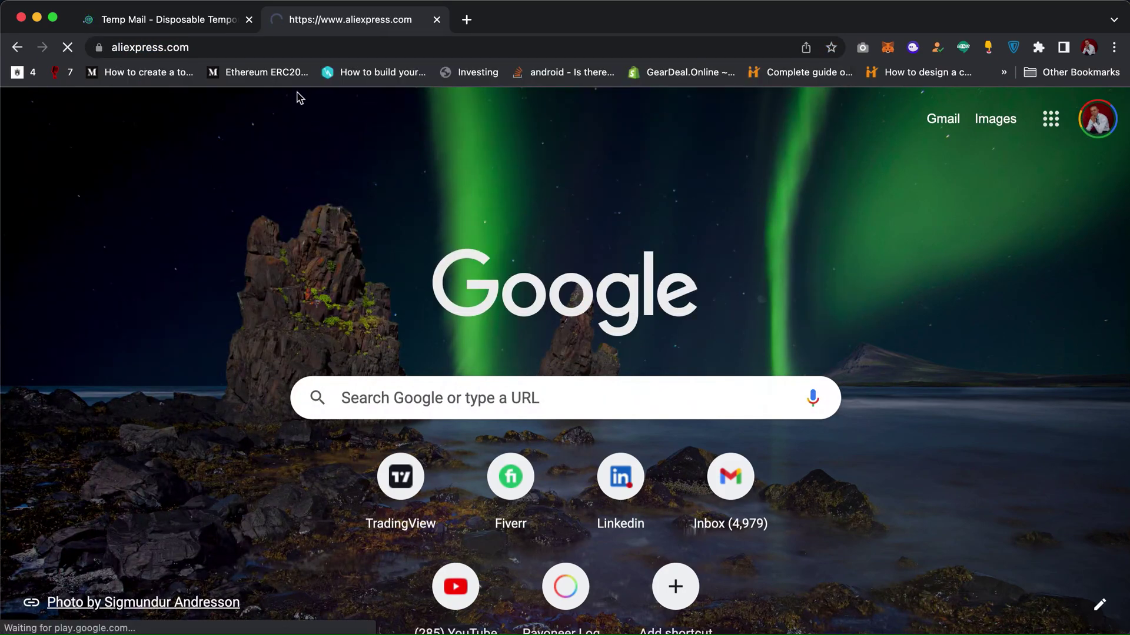
{"action": "left_click", "coordinate": [202, 24]}
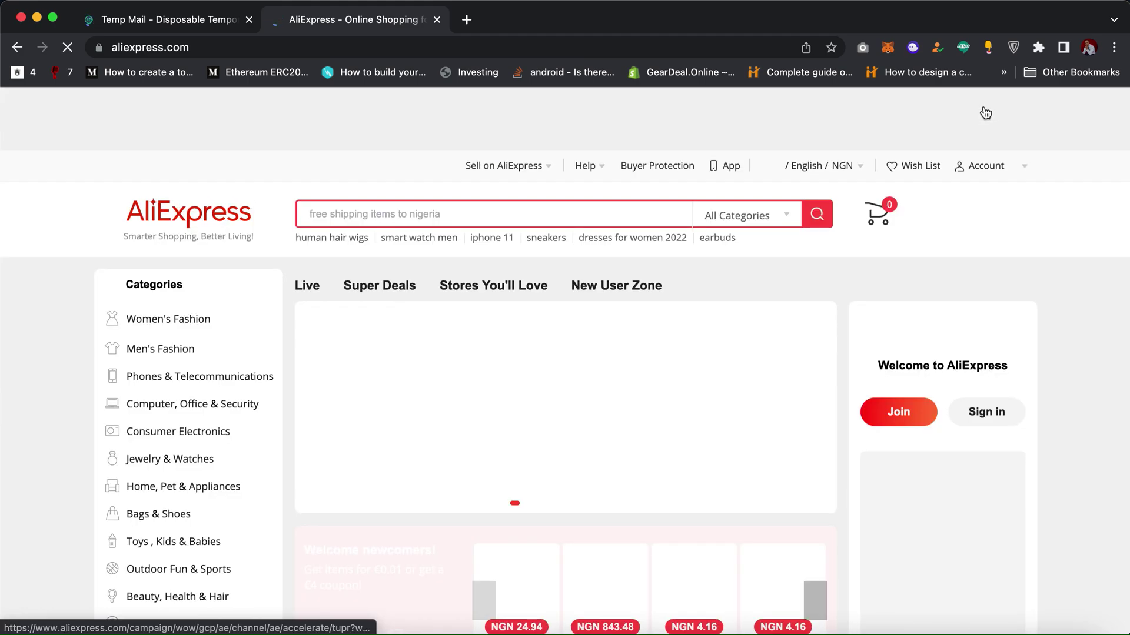
{"action": "mouse_move", "coordinate": [993, 176]}
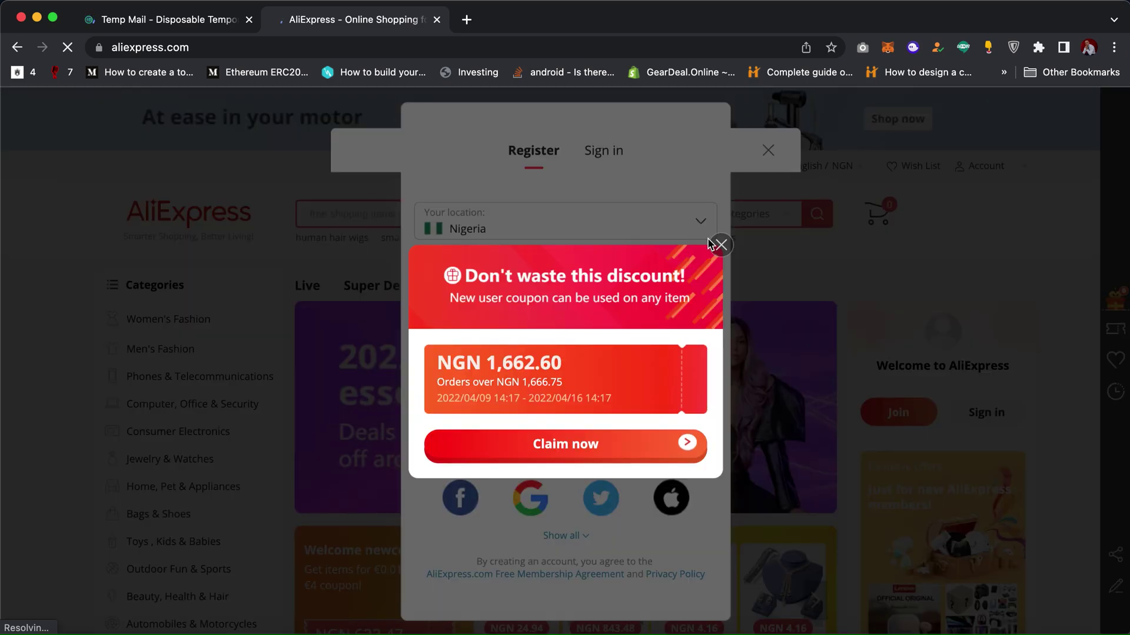
Step: Dismiss the coupon offer and paste the temporary address into the registration email field
{"action": "left_click", "coordinate": [720, 246]}
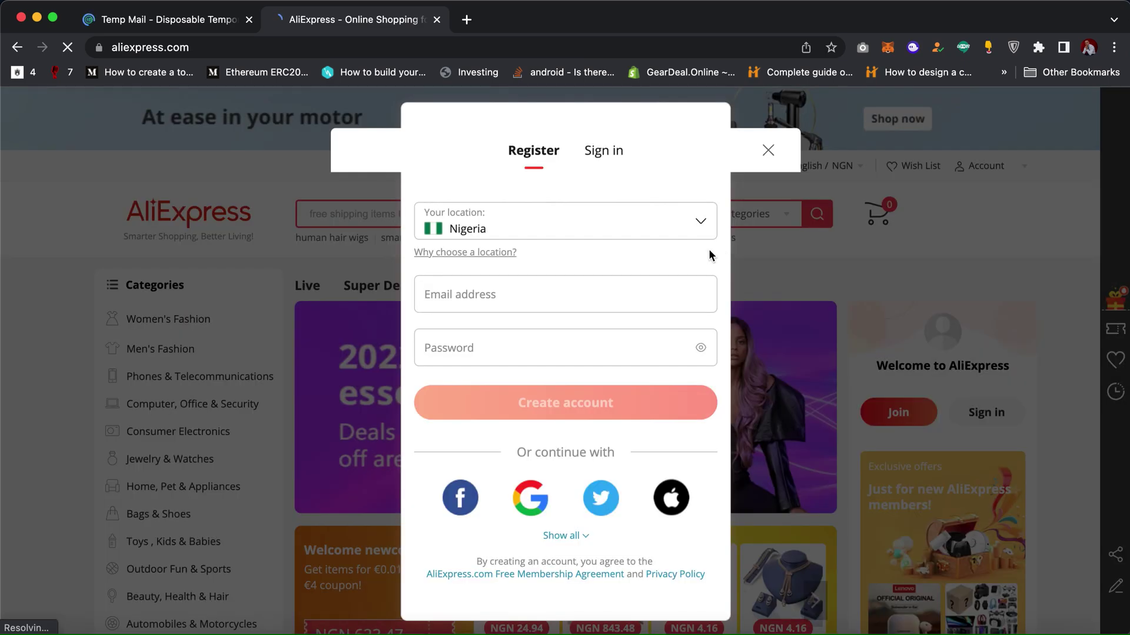
{"action": "left_click", "coordinate": [579, 301]}
{"action": "key", "text": "super+v"}
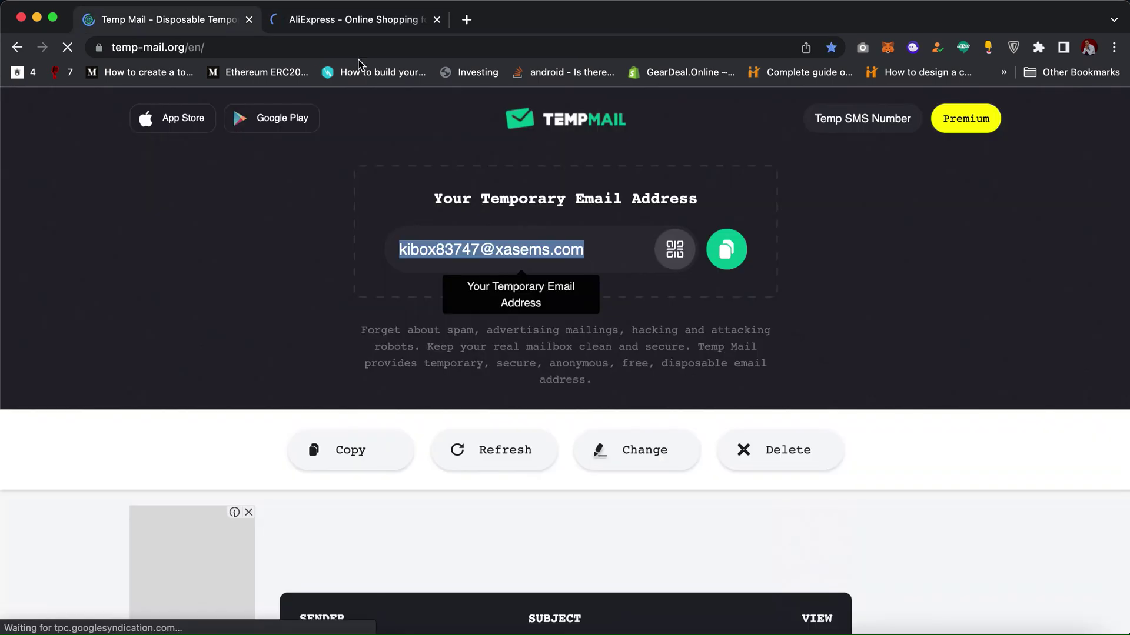
{"action": "left_click", "coordinate": [177, 21]}
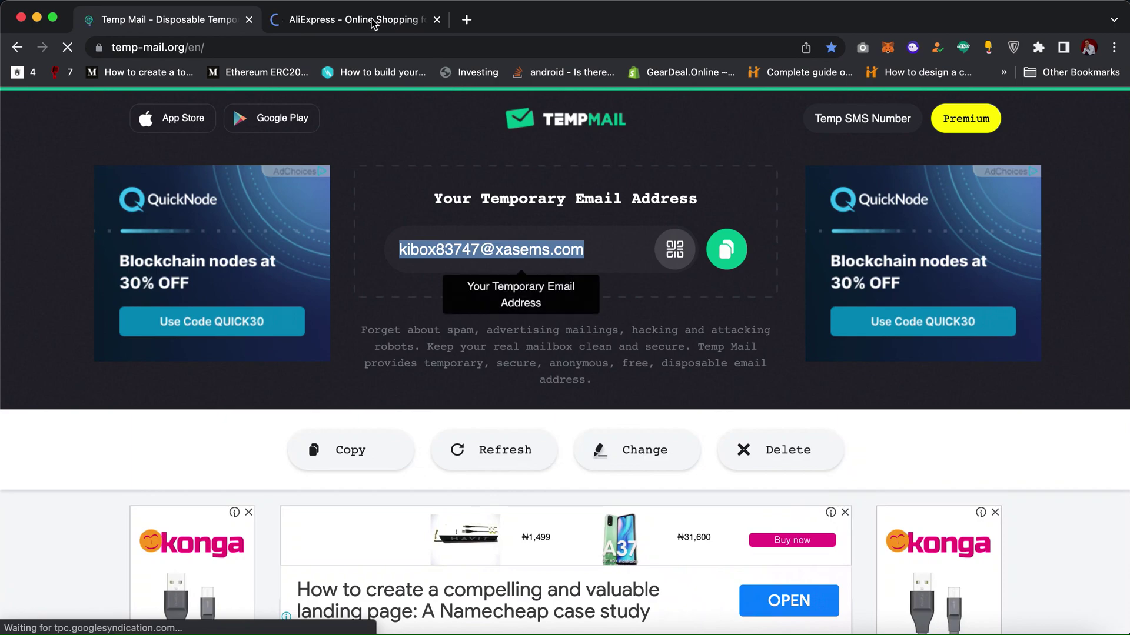
{"action": "left_click", "coordinate": [353, 20]}
Step: Enter an account password and create the AliExpress account
{"action": "left_click", "coordinate": [532, 352]}
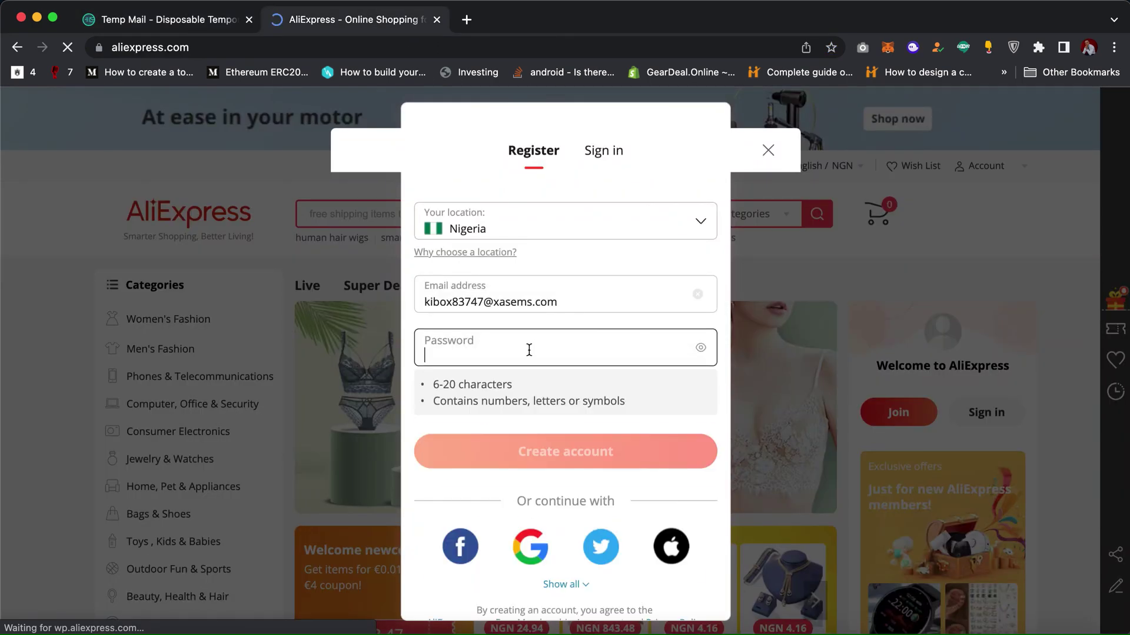
{"action": "type", "text": "aaa"}
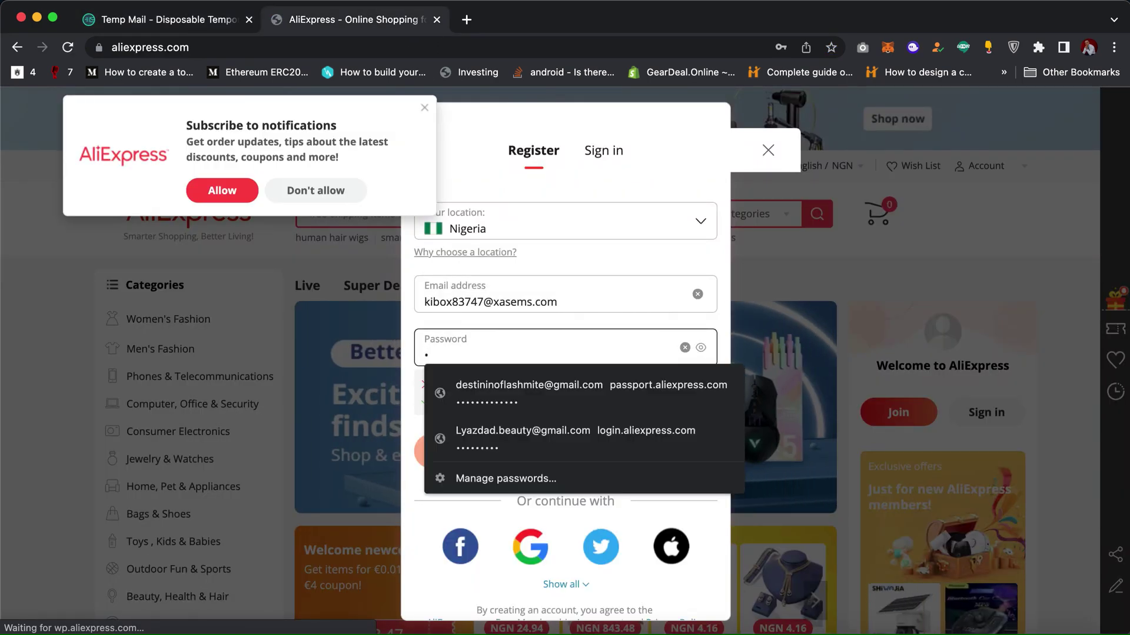
{"action": "type", "text": "aaa"}
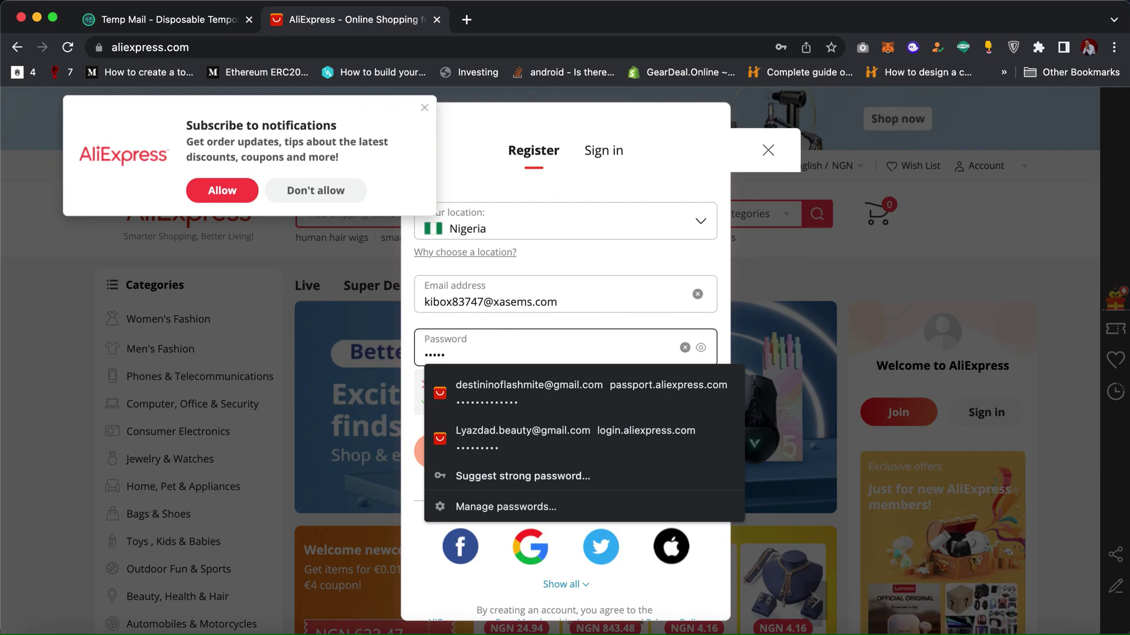
{"action": "type", "text": "a"}
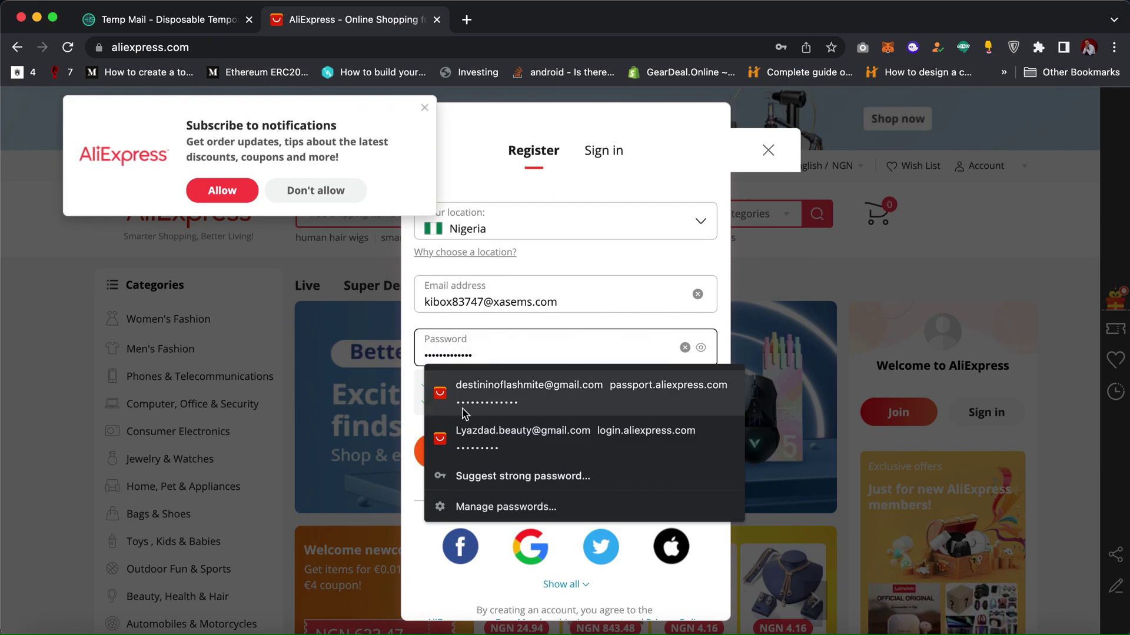
{"action": "left_click", "coordinate": [417, 465]}
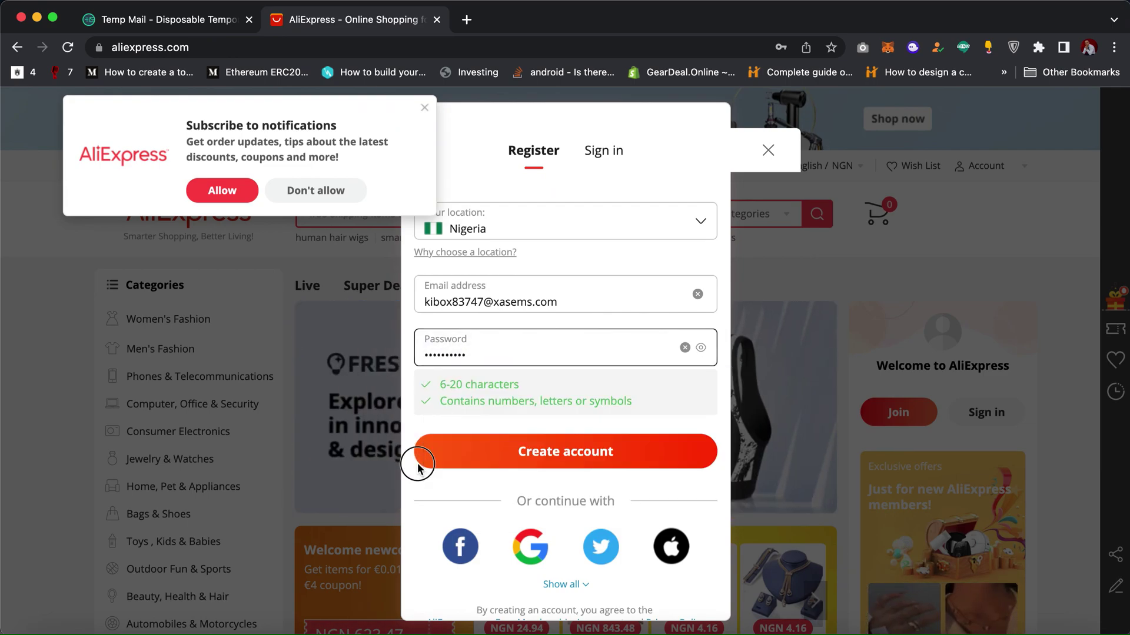
{"action": "left_click", "coordinate": [451, 455]}
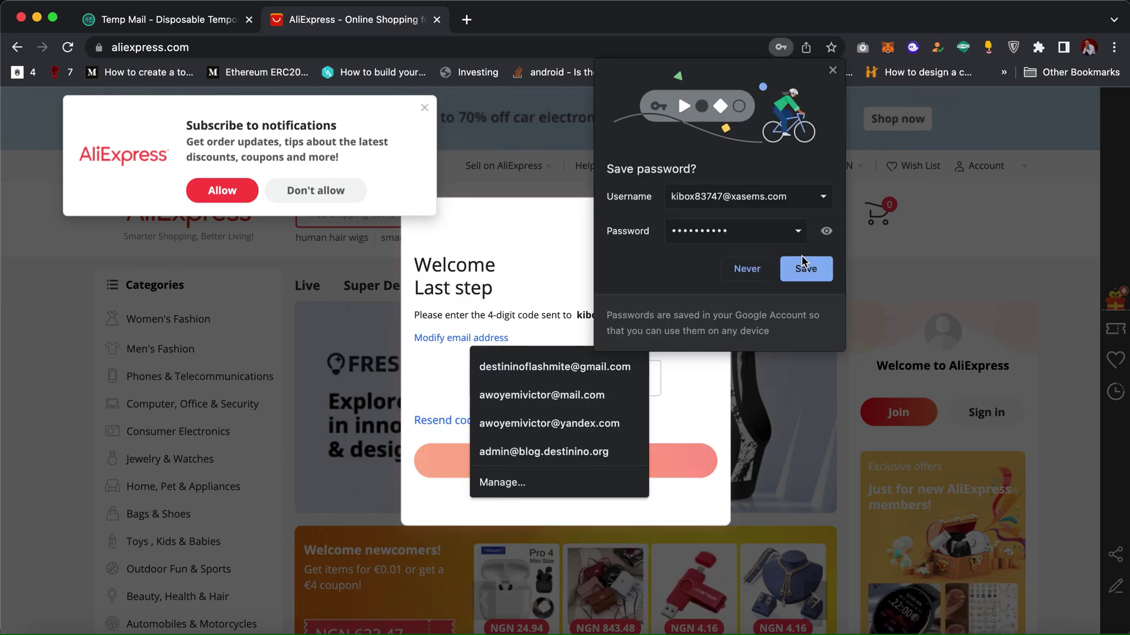
Step: Decline Chrome's password save and scroll to the Temp Mail inbox's two AliExpress emails
{"action": "left_click", "coordinate": [745, 270]}
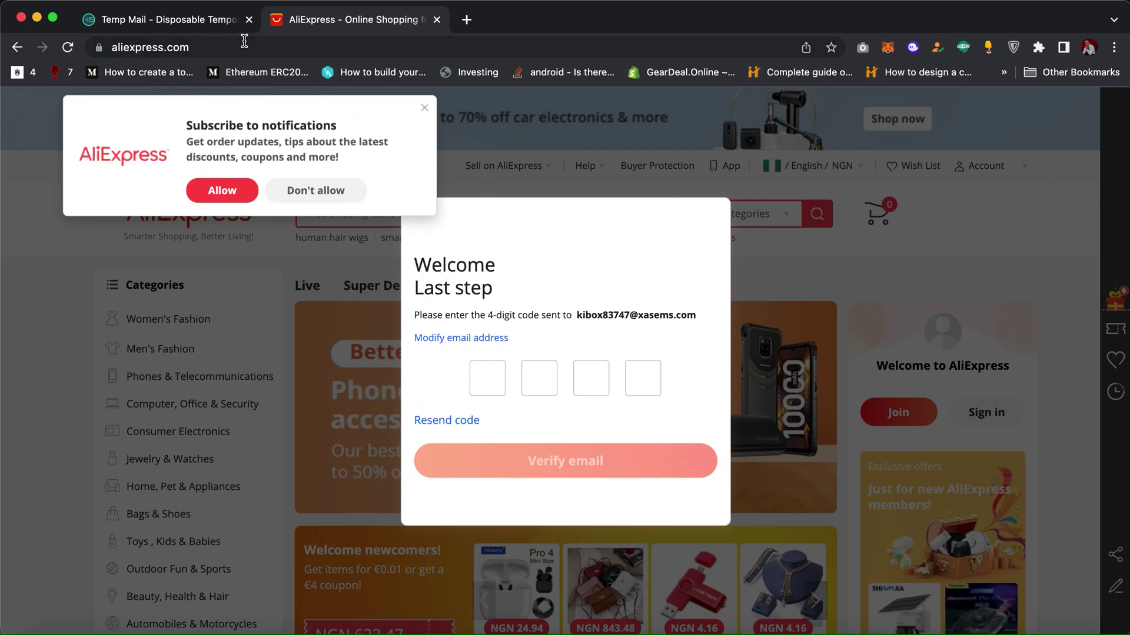
{"action": "left_click", "coordinate": [236, 22]}
{"action": "scroll", "coordinate": [635, 373], "scroll_direction": "down", "scroll_amount": 9}
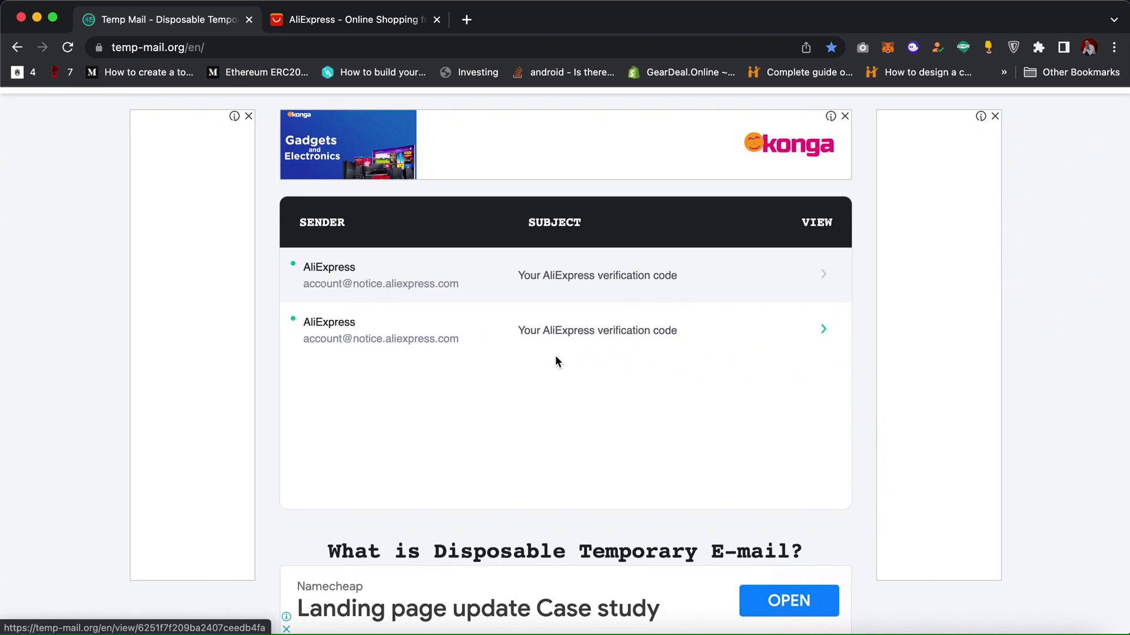
Step: Open the first AliExpress email, copy its 4-digit verification code, and return to AliExpress
{"action": "left_click", "coordinate": [592, 275]}
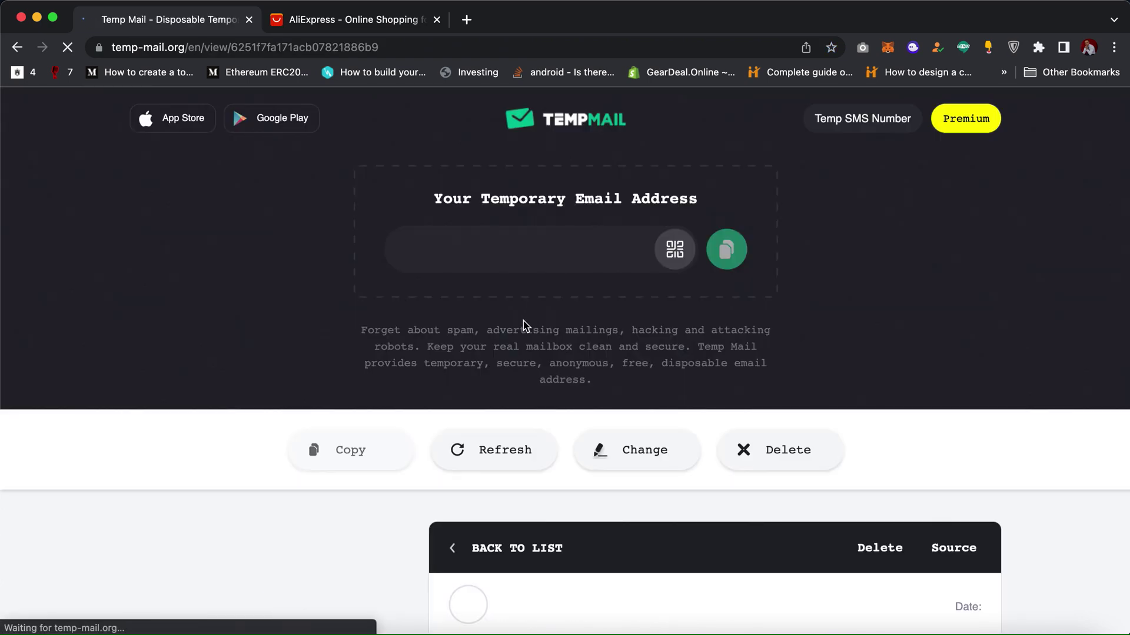
{"action": "scroll", "coordinate": [524, 396], "scroll_direction": "down", "scroll_amount": 5}
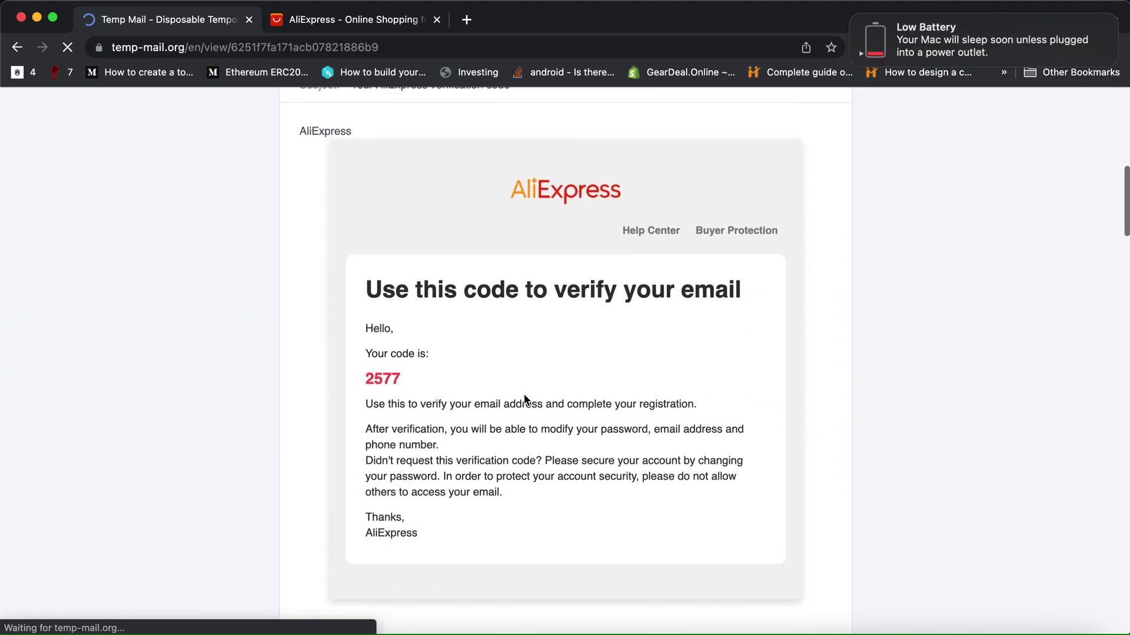
{"action": "double_click", "coordinate": [383, 377]}
{"action": "key", "text": "super+c"}
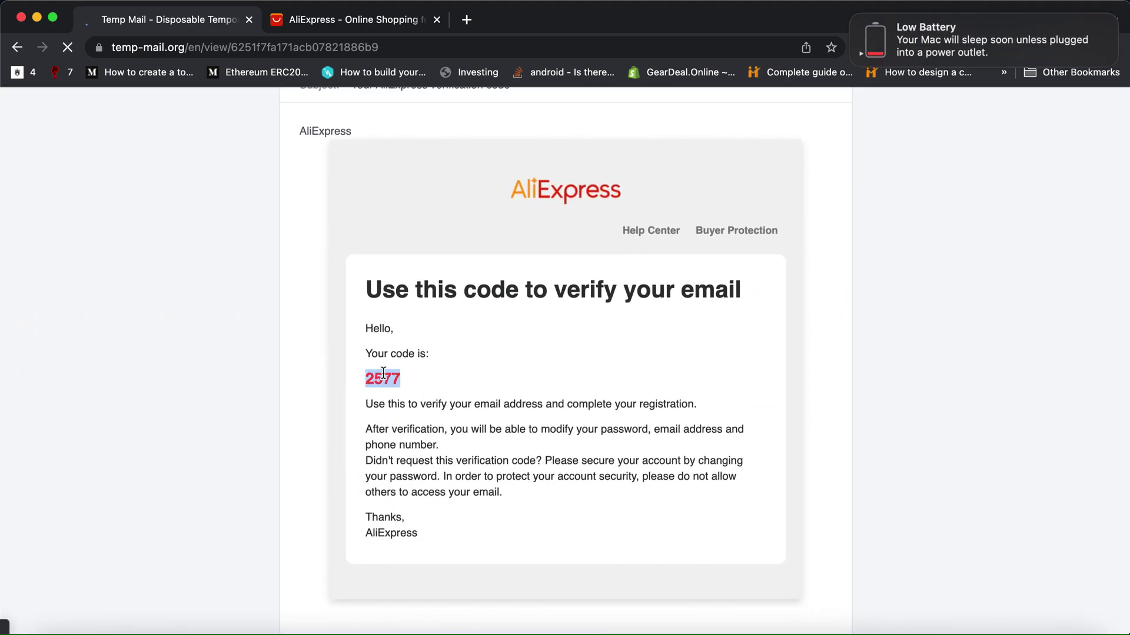
{"action": "left_click", "coordinate": [852, 16]}
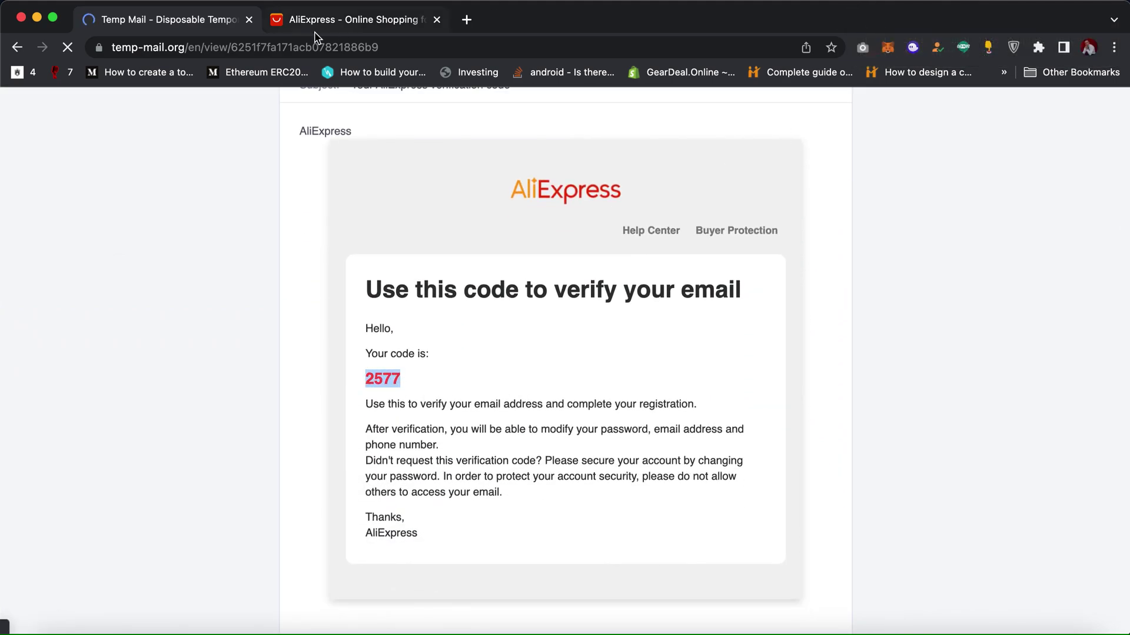
{"action": "left_click", "coordinate": [330, 19]}
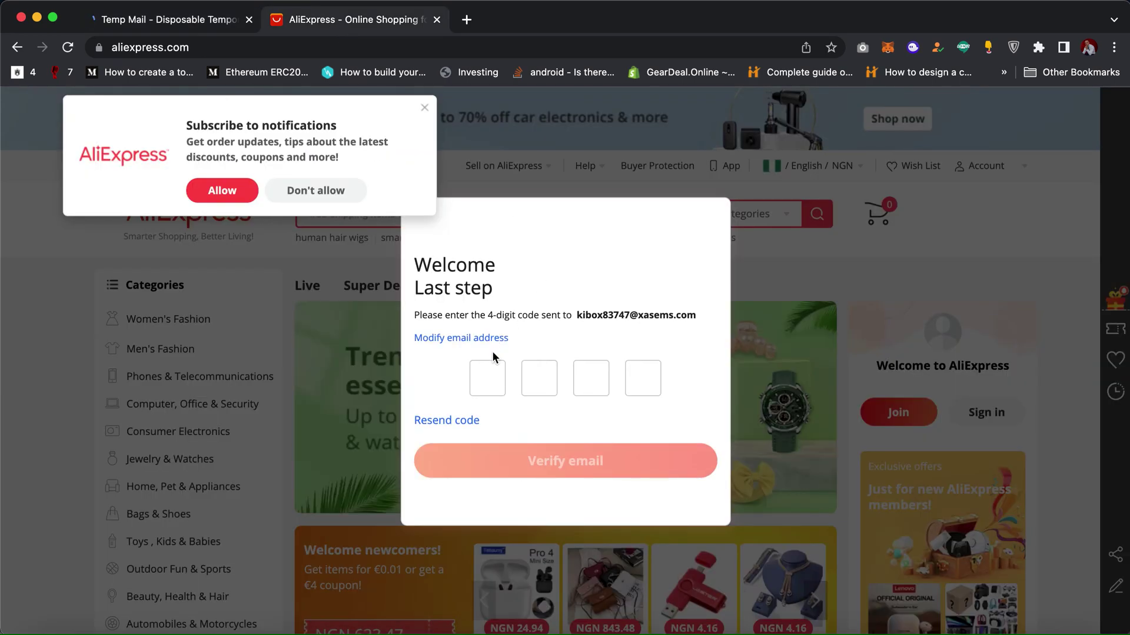
Step: Fill the four code boxes with the emailed verification code, one digit each, and verify
{"action": "key", "text": "super+v"}
{"action": "key", "text": "Tab"}
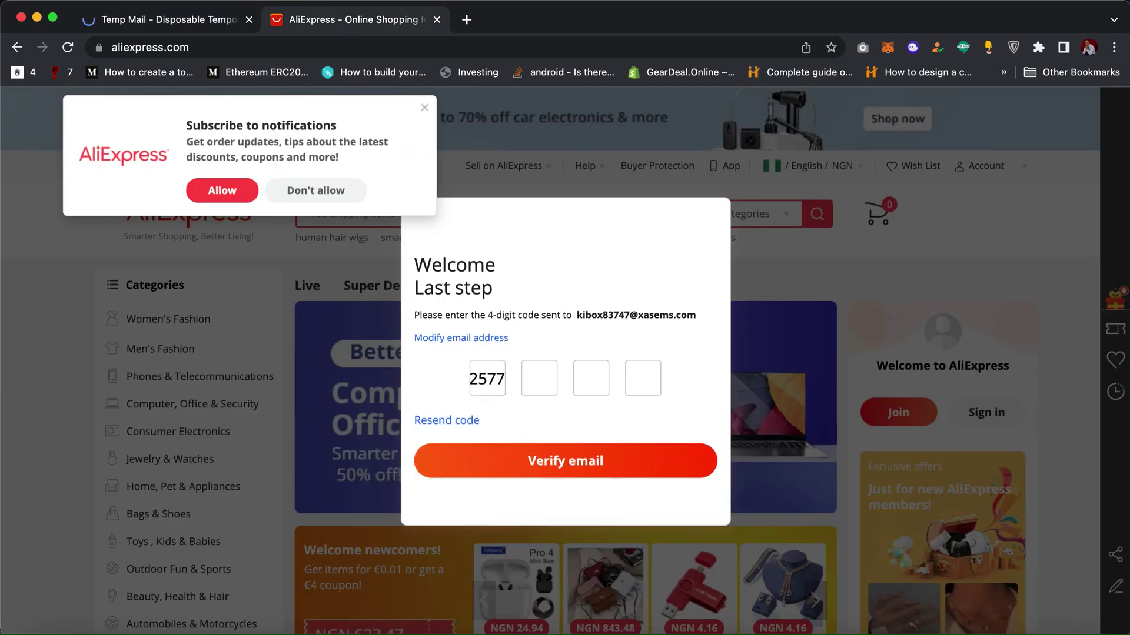
{"action": "key", "text": "shift+Tab"}
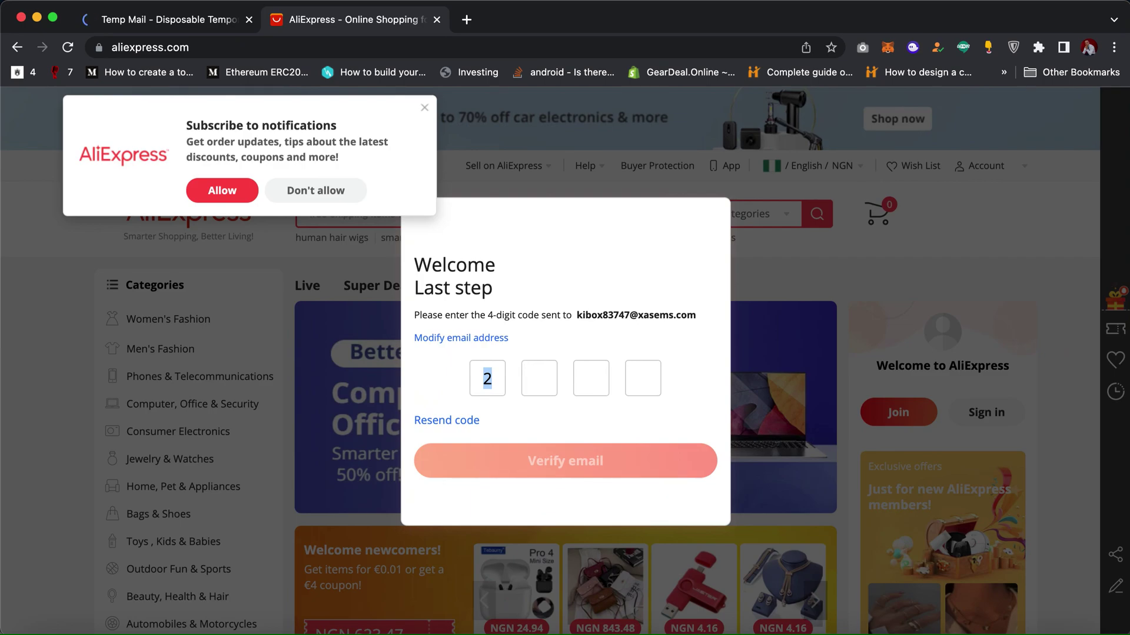
{"action": "key", "text": "Right"}
{"action": "left_click", "coordinate": [556, 379]}
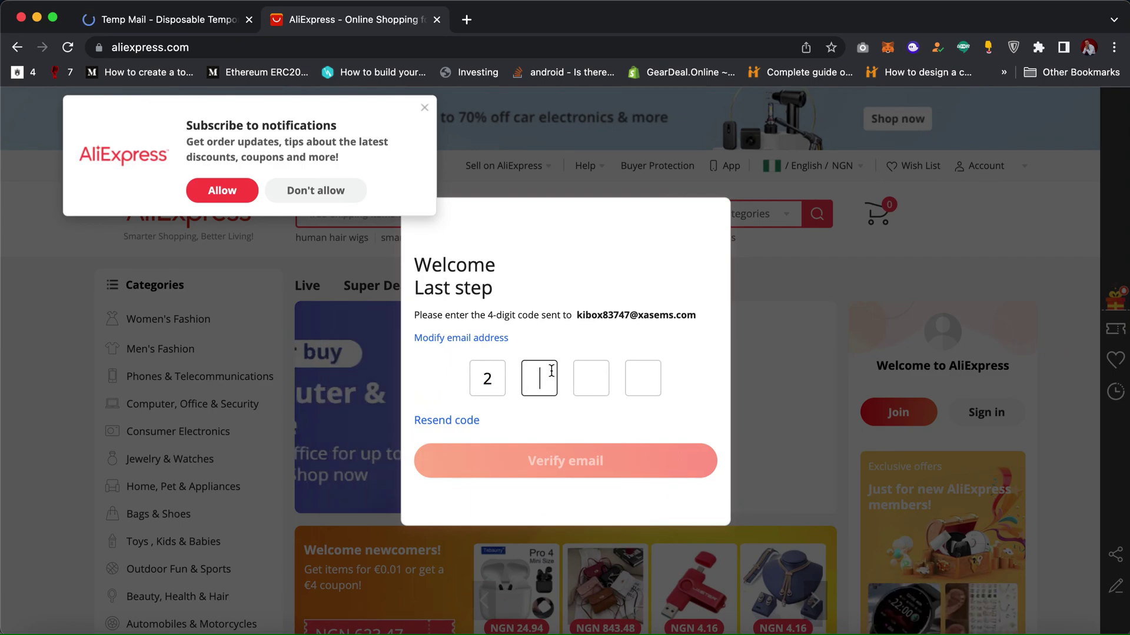
{"action": "type", "text": "577"}
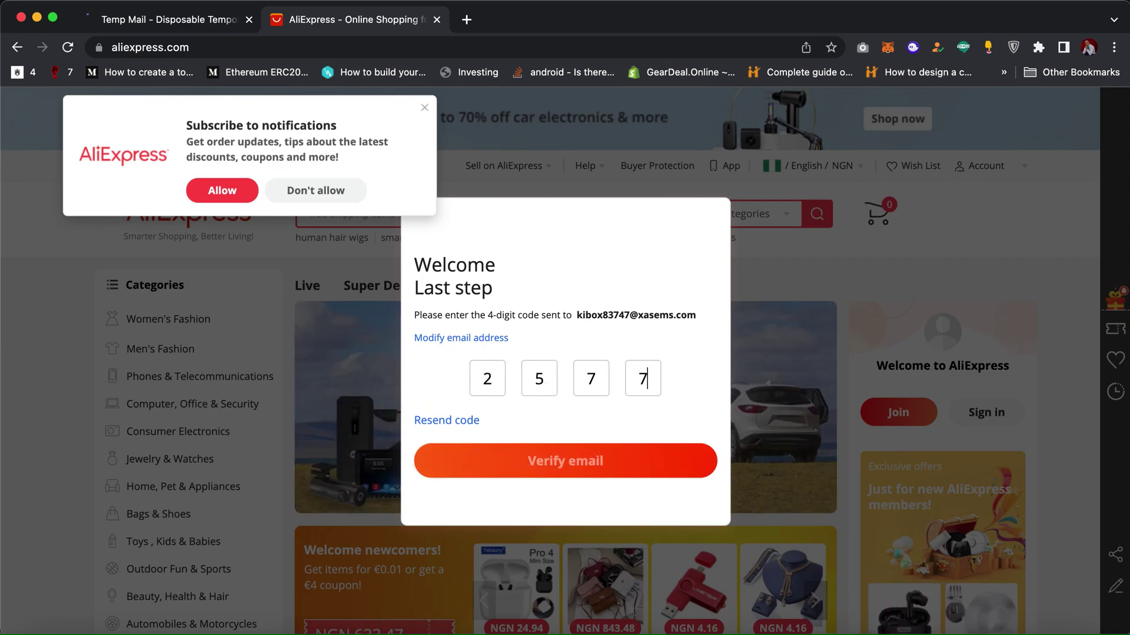
{"action": "left_click", "coordinate": [555, 460]}
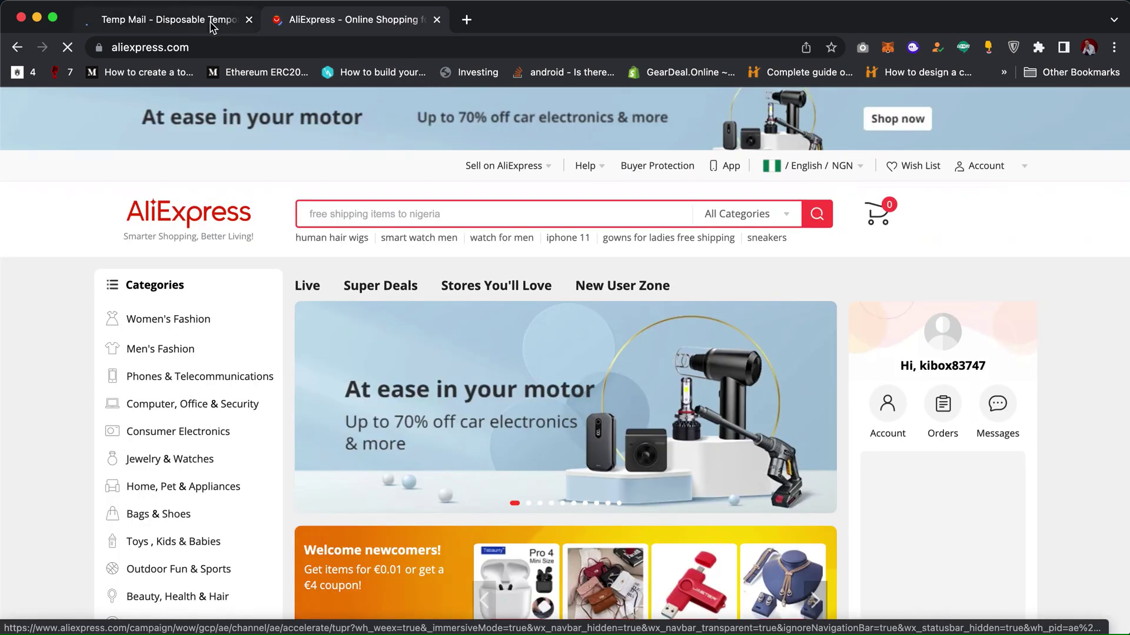
Step: Go back to the Temp Mail tab and scroll up to the temporary address box
{"action": "left_click", "coordinate": [212, 24]}
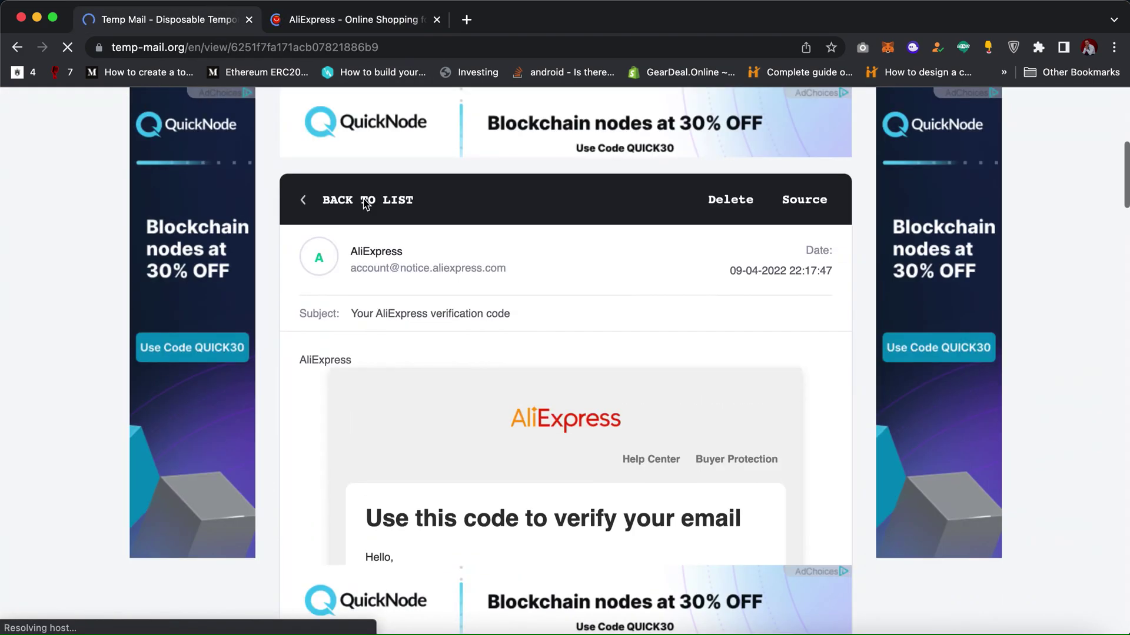
{"action": "scroll", "coordinate": [342, 289], "scroll_direction": "down", "scroll_amount": 5}
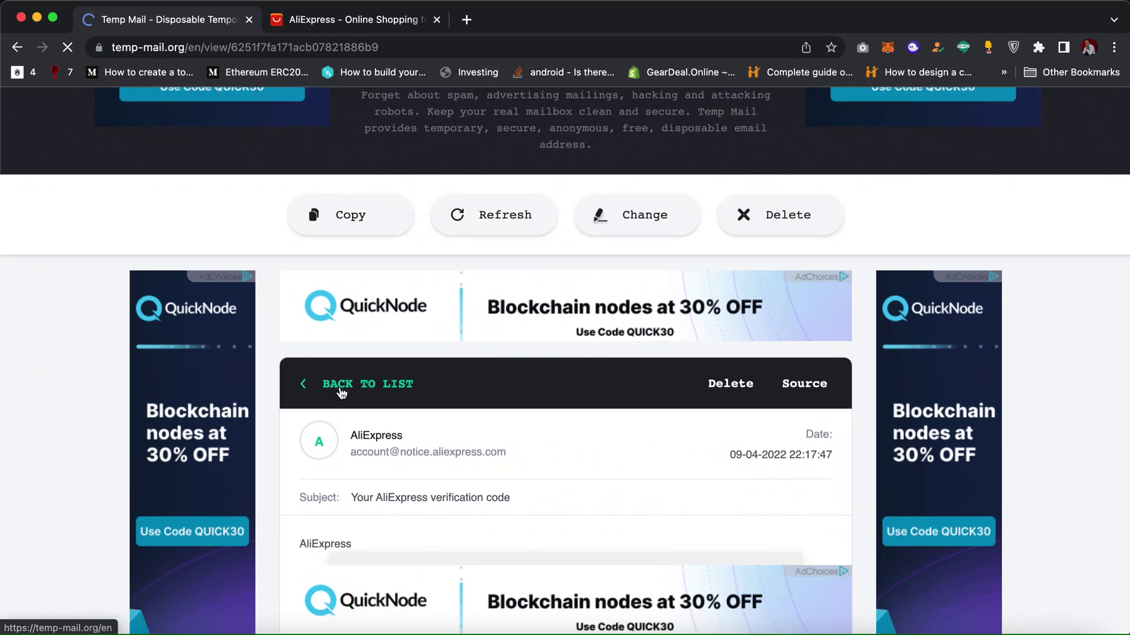
{"action": "scroll", "coordinate": [483, 348], "scroll_direction": "down", "scroll_amount": 5}
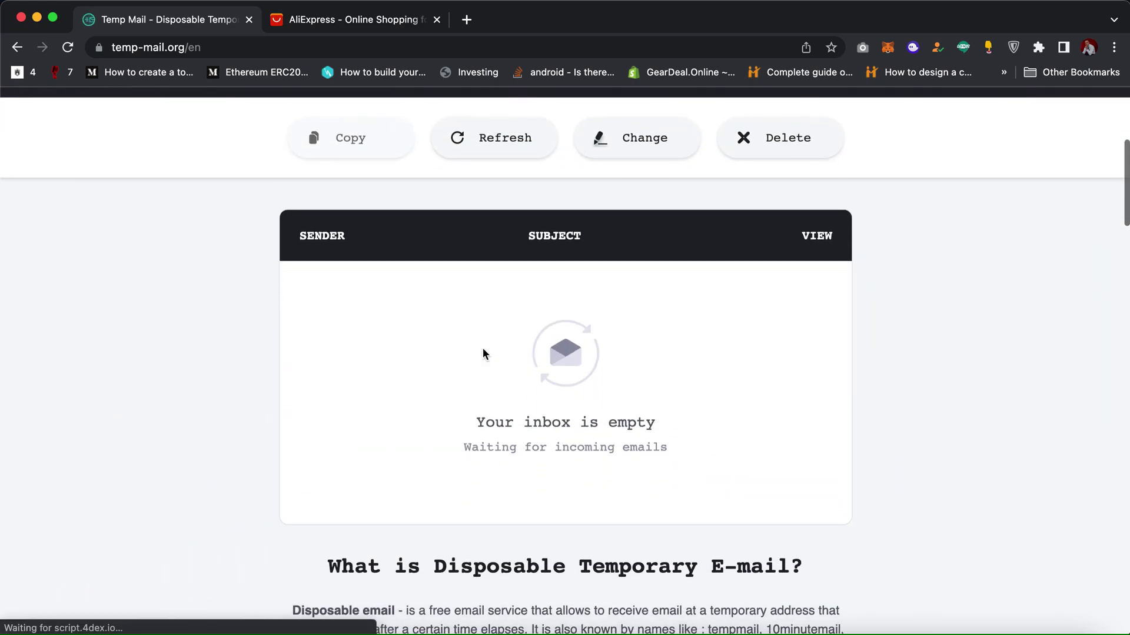
{"action": "scroll", "coordinate": [483, 349], "scroll_direction": "up", "scroll_amount": 5}
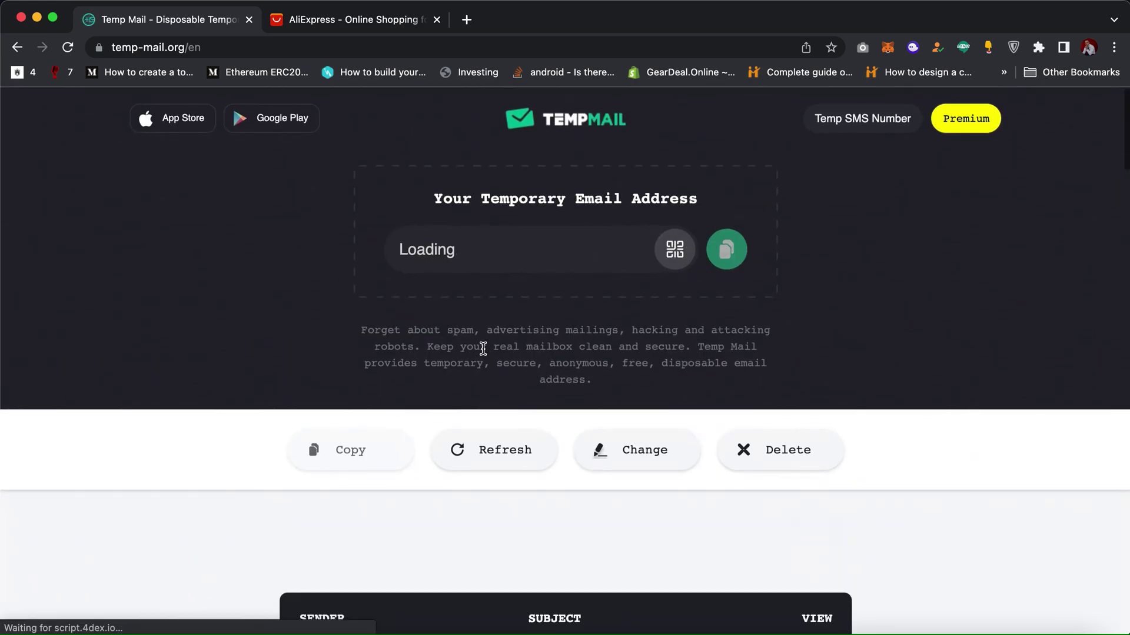